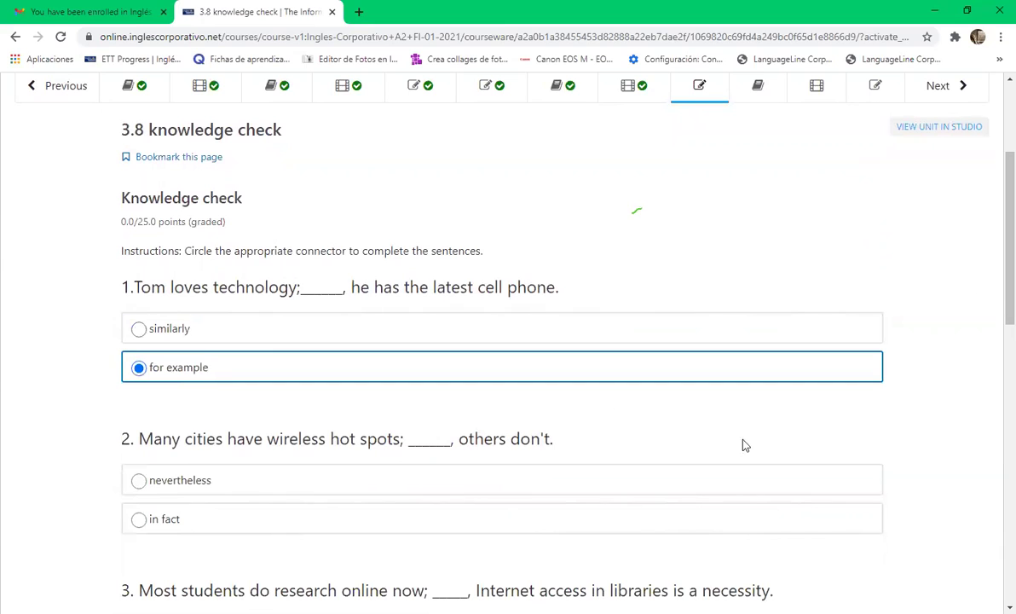
- Answer question 2 of the knowledge check with "nevertheless" and question 3 with "therefore"
{"action": "scroll", "coordinate": [997, 280], "scroll_direction": "down", "scroll_amount": 1}
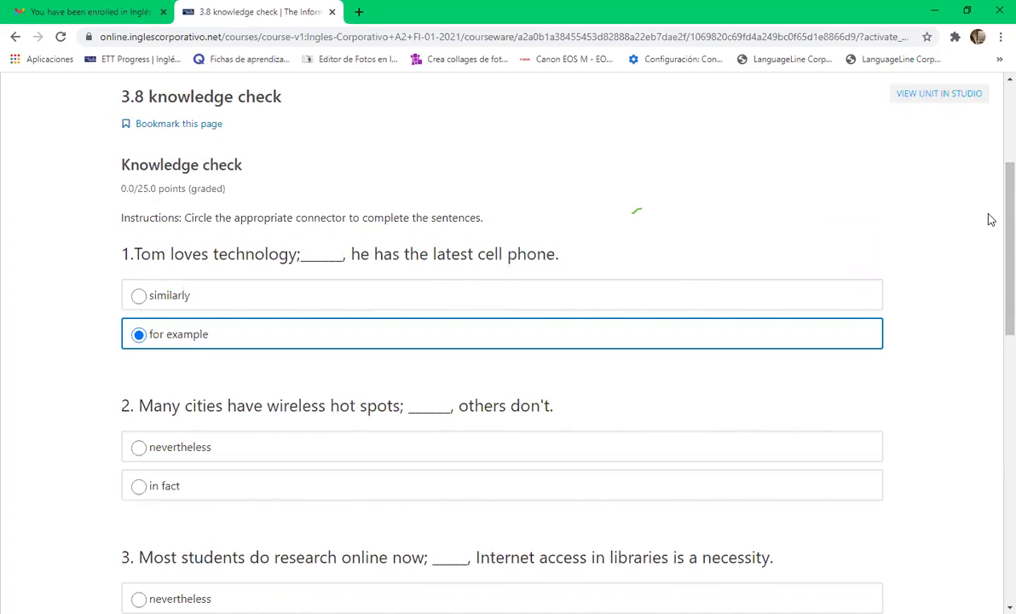
{"action": "left_click_drag", "start_coordinate": [991, 222], "coordinate": [997, 292]}
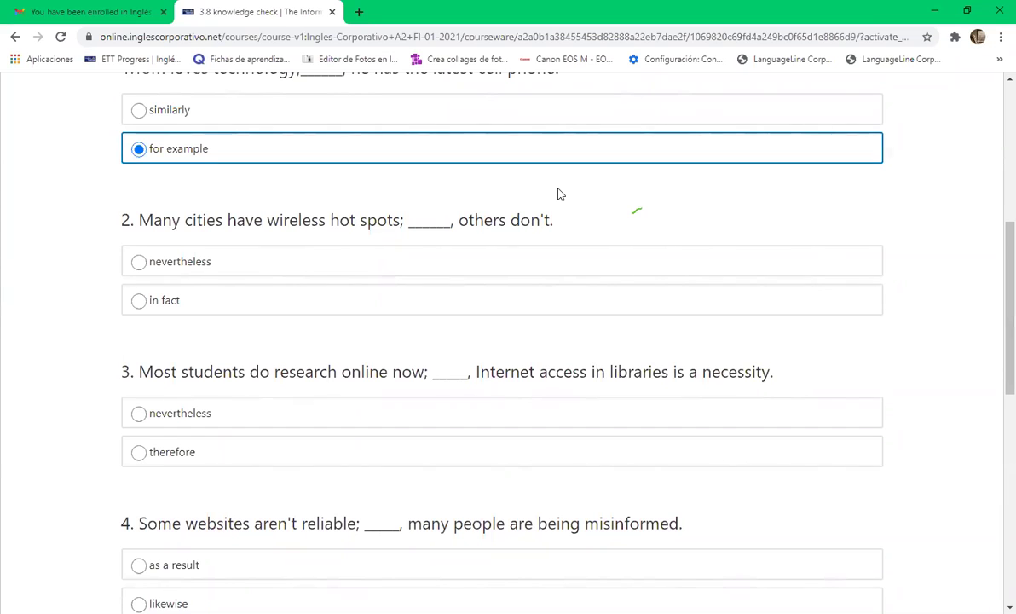
{"action": "left_click", "coordinate": [166, 262]}
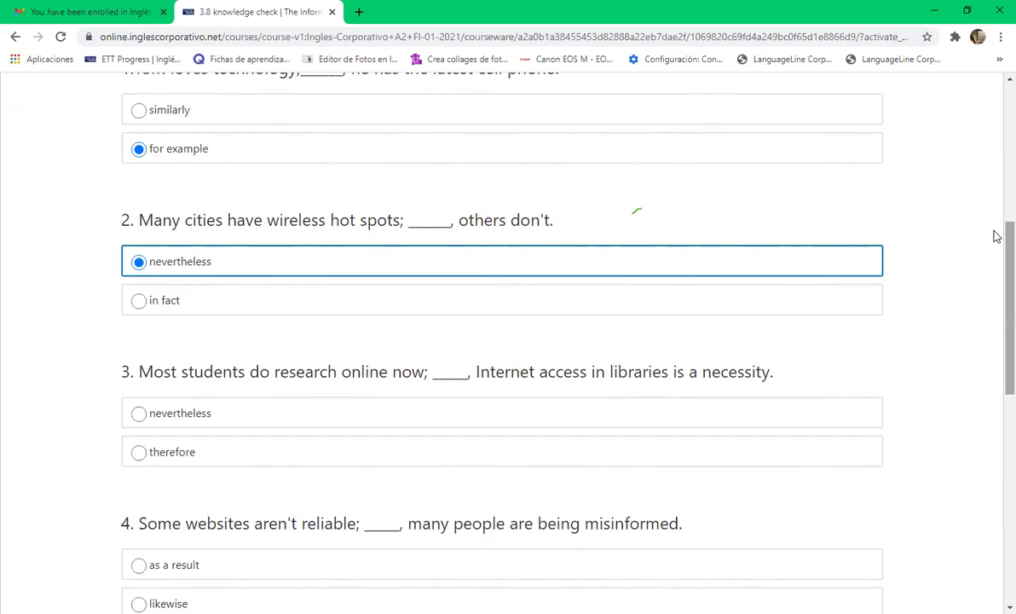
{"action": "scroll", "coordinate": [995, 243], "scroll_direction": "down", "scroll_amount": 1}
{"action": "scroll", "coordinate": [995, 272], "scroll_direction": "down", "scroll_amount": 2}
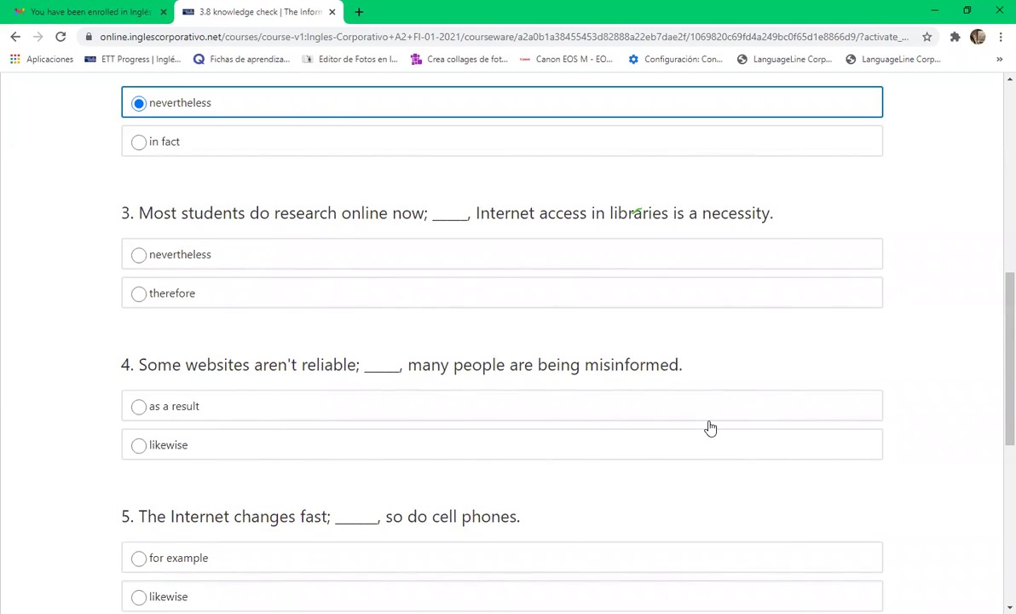
{"action": "left_click", "coordinate": [141, 293]}
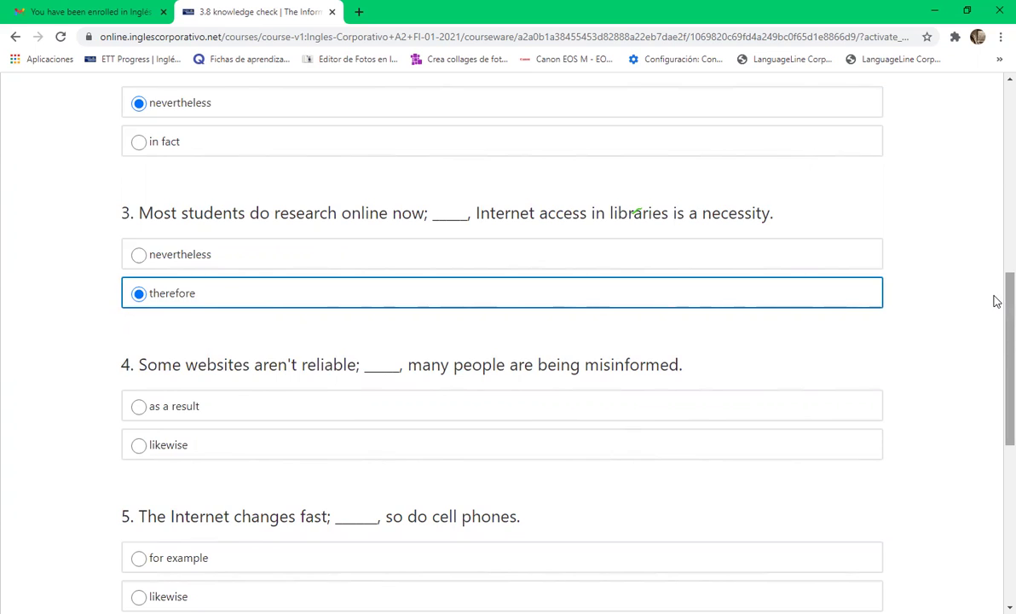
- Answer question 4, about unreliable websites, with "as a result"
{"action": "scroll", "coordinate": [995, 307], "scroll_direction": "down", "scroll_amount": 2}
{"action": "scroll", "coordinate": [997, 342], "scroll_direction": "down", "scroll_amount": 1}
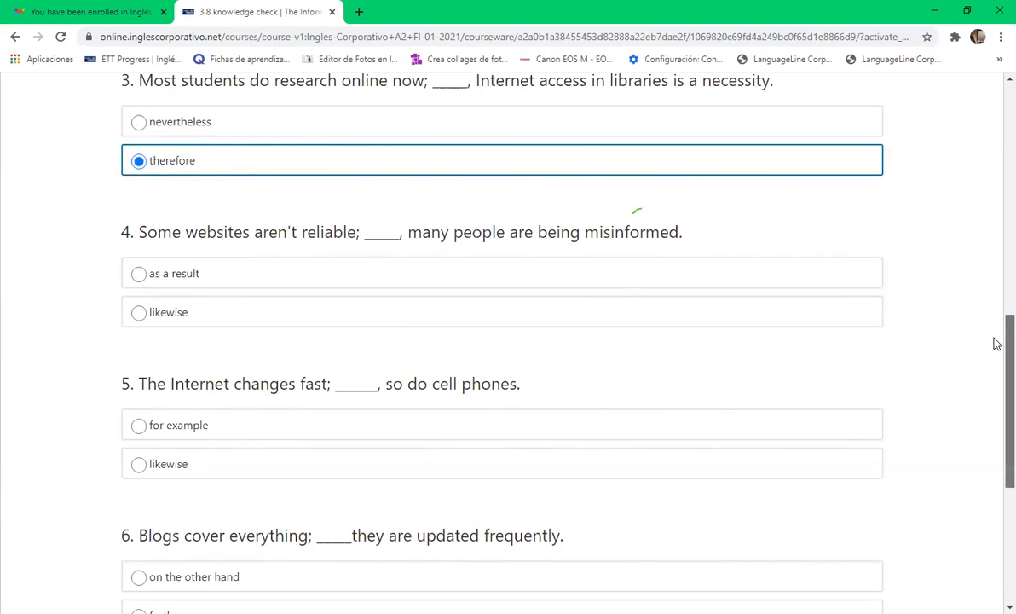
{"action": "scroll", "coordinate": [997, 342], "scroll_direction": "up", "scroll_amount": 2}
{"action": "scroll", "coordinate": [994, 290], "scroll_direction": "down", "scroll_amount": 3}
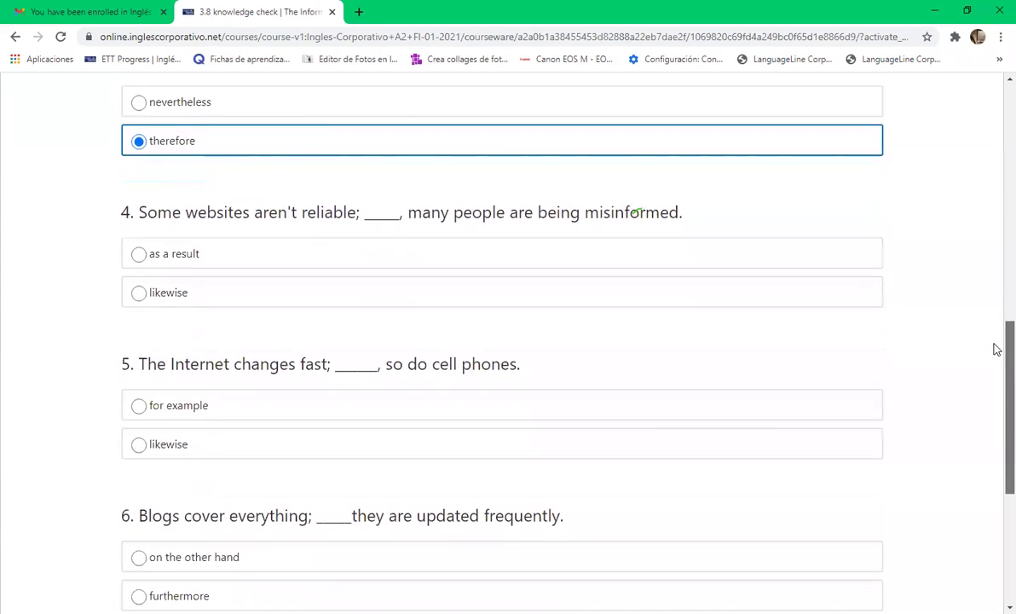
{"action": "scroll", "coordinate": [994, 367], "scroll_direction": "down", "scroll_amount": 1}
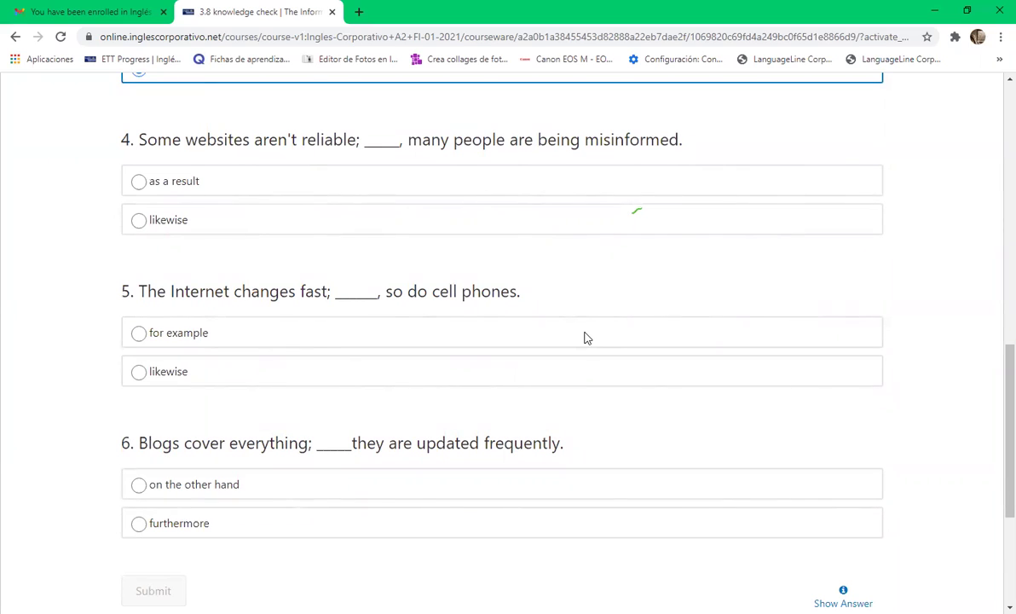
{"action": "left_click", "coordinate": [160, 184]}
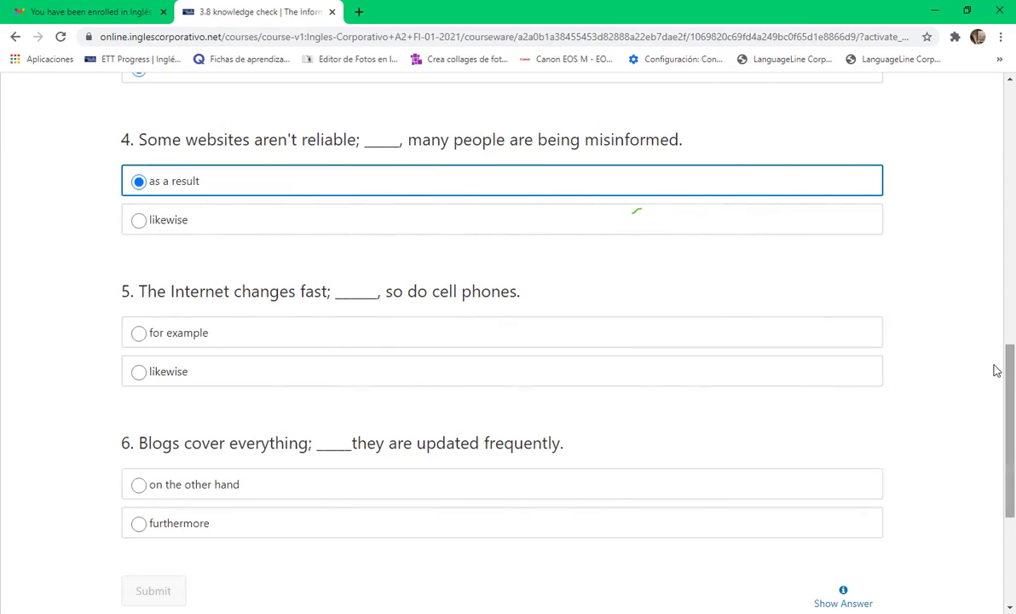
- Answer question 5, about the Internet changing fast, with "likewise"
{"action": "mouse_move", "coordinate": [996, 359]}
{"action": "left_mouse_down"}
{"action": "mouse_move", "coordinate": [996, 389]}
{"action": "mouse_move", "coordinate": [996, 378]}
{"action": "left_mouse_up"}
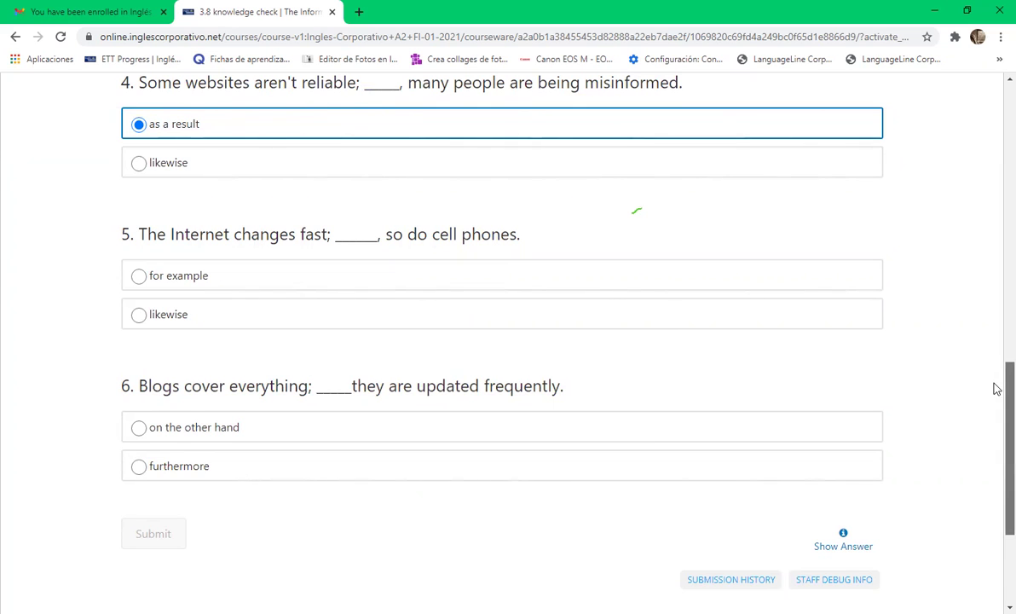
{"action": "scroll", "coordinate": [993, 366], "scroll_direction": "up", "scroll_amount": 2}
{"action": "scroll", "coordinate": [995, 353], "scroll_direction": "down", "scroll_amount": 1}
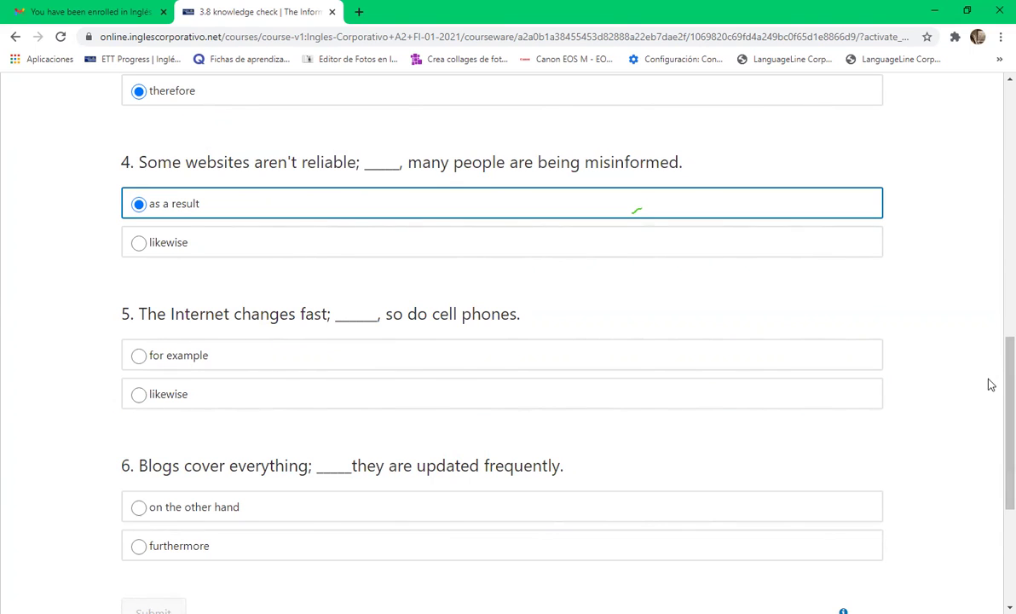
{"action": "scroll", "coordinate": [995, 358], "scroll_direction": "down", "scroll_amount": 1}
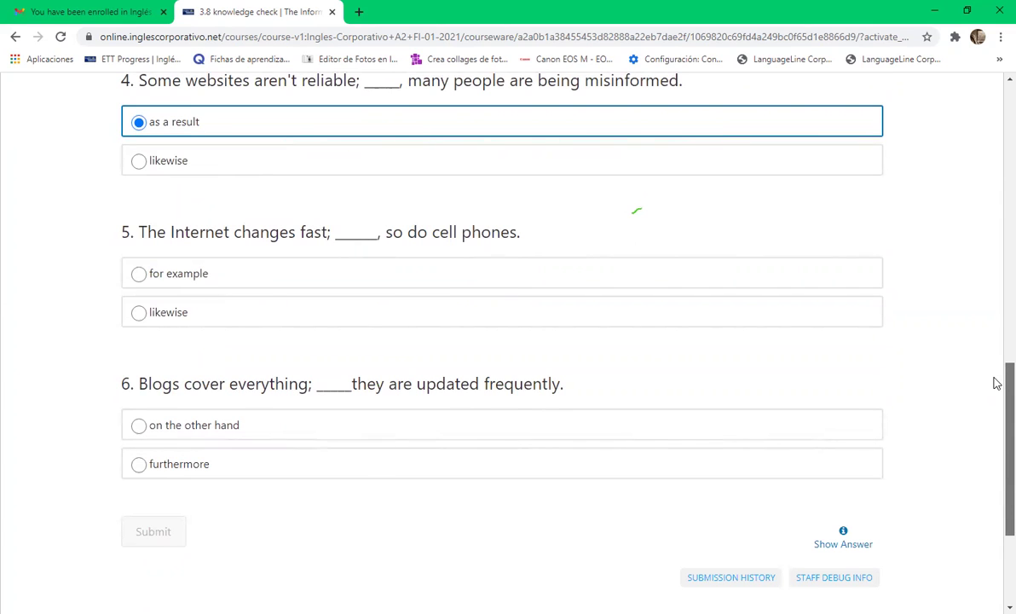
{"action": "scroll", "coordinate": [994, 385], "scroll_direction": "down", "scroll_amount": 1}
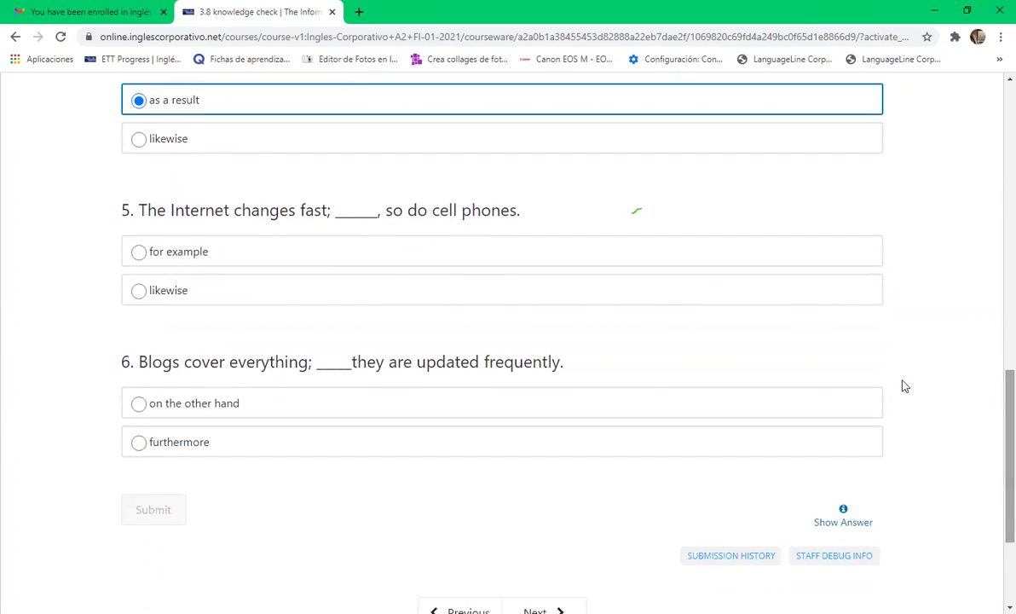
{"action": "left_click", "coordinate": [184, 292]}
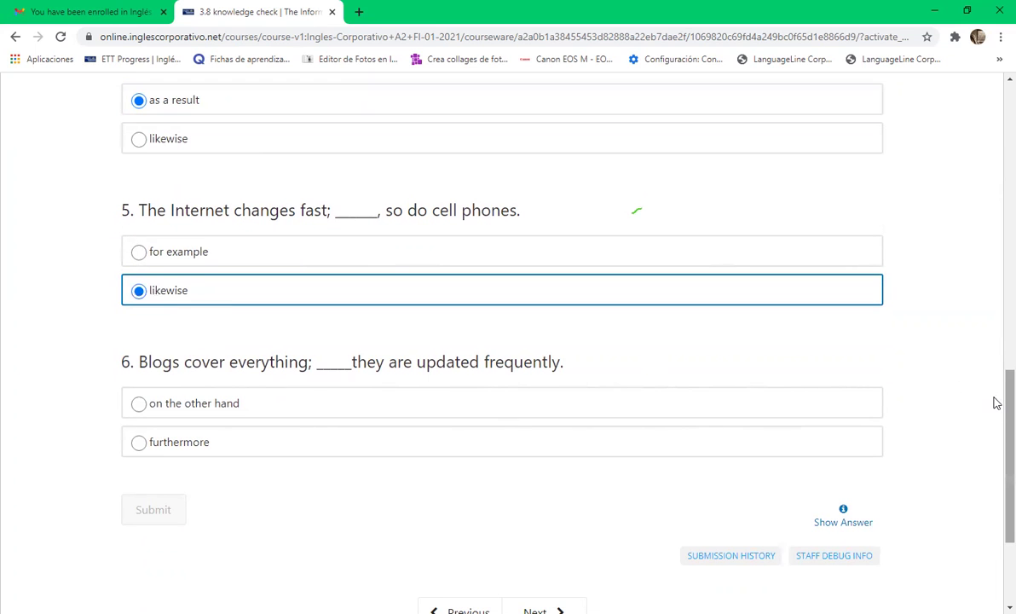
- Answer question 6, about blogs, with "furthermore" and submit the knowledge check
{"action": "scroll", "coordinate": [993, 404], "scroll_direction": "down", "scroll_amount": 1}
{"action": "scroll", "coordinate": [997, 406], "scroll_direction": "down", "scroll_amount": 2}
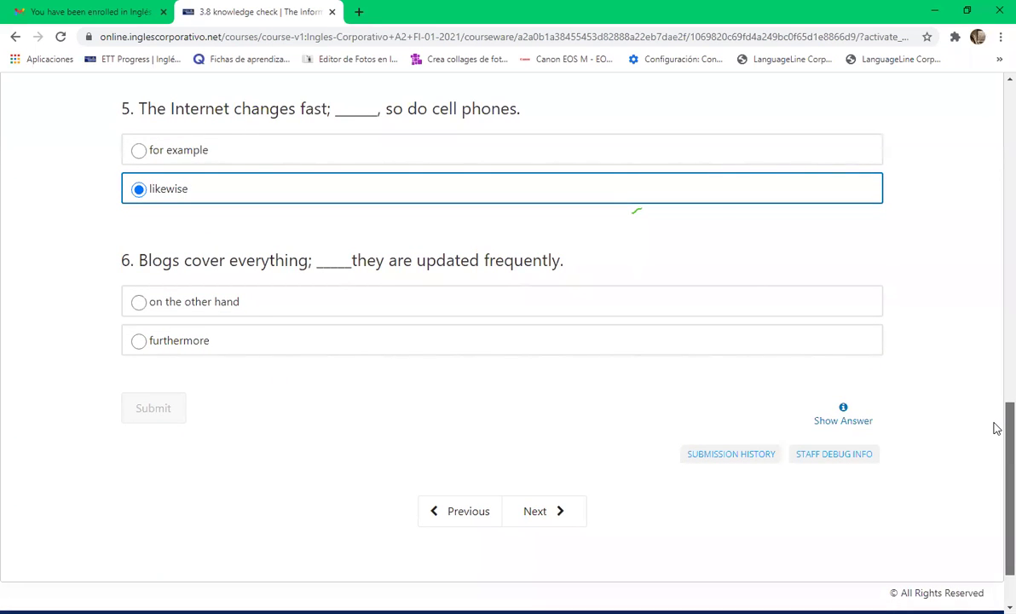
{"action": "scroll", "coordinate": [993, 428], "scroll_direction": "down", "scroll_amount": 1}
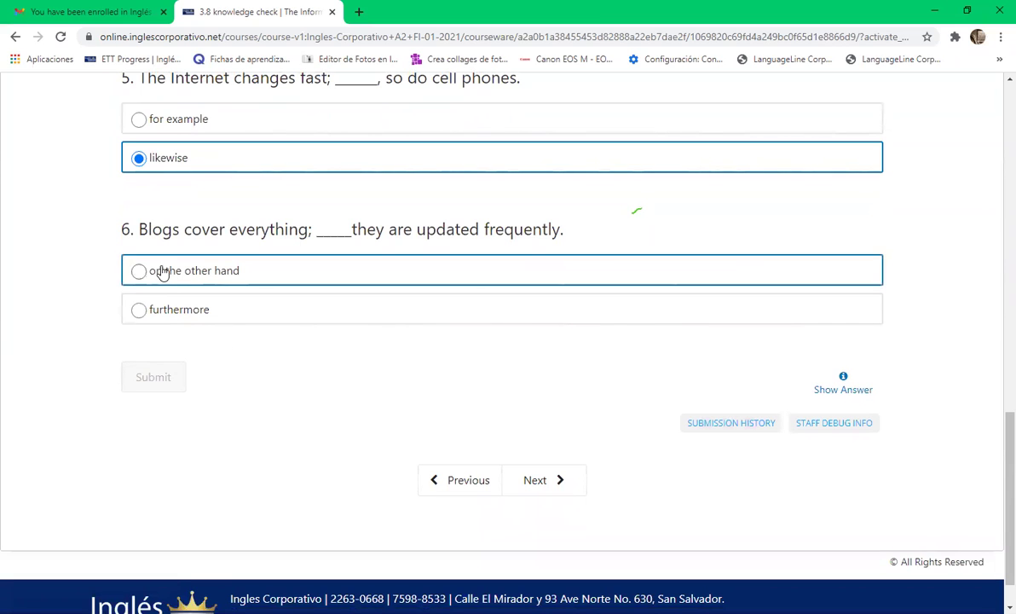
{"action": "left_click", "coordinate": [164, 318]}
{"action": "left_click", "coordinate": [176, 384]}
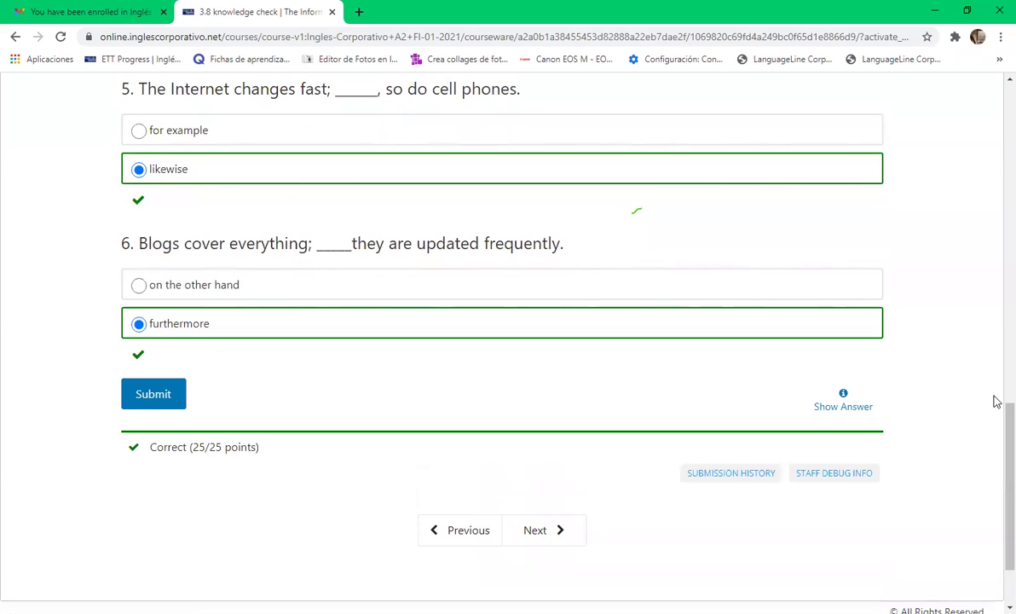
- Review the graded answers and advance past the 3.9 lesson objective to unit 3.10 on negative and tag questions
{"action": "left_click_drag", "start_coordinate": [996, 419], "coordinate": [997, 171]}
{"action": "left_click_drag", "start_coordinate": [998, 254], "coordinate": [996, 478]}
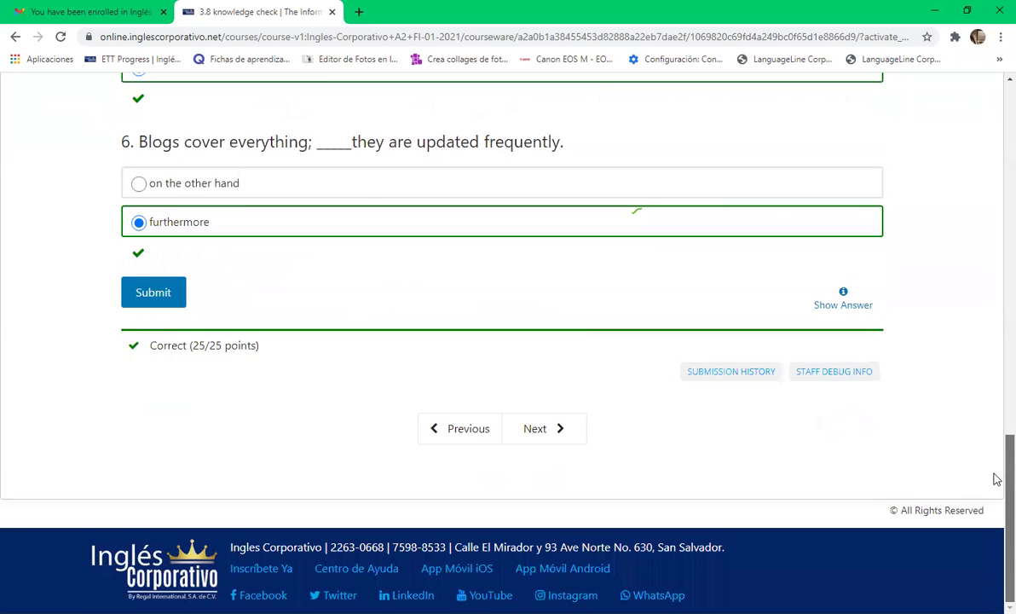
{"action": "left_click", "coordinate": [533, 430]}
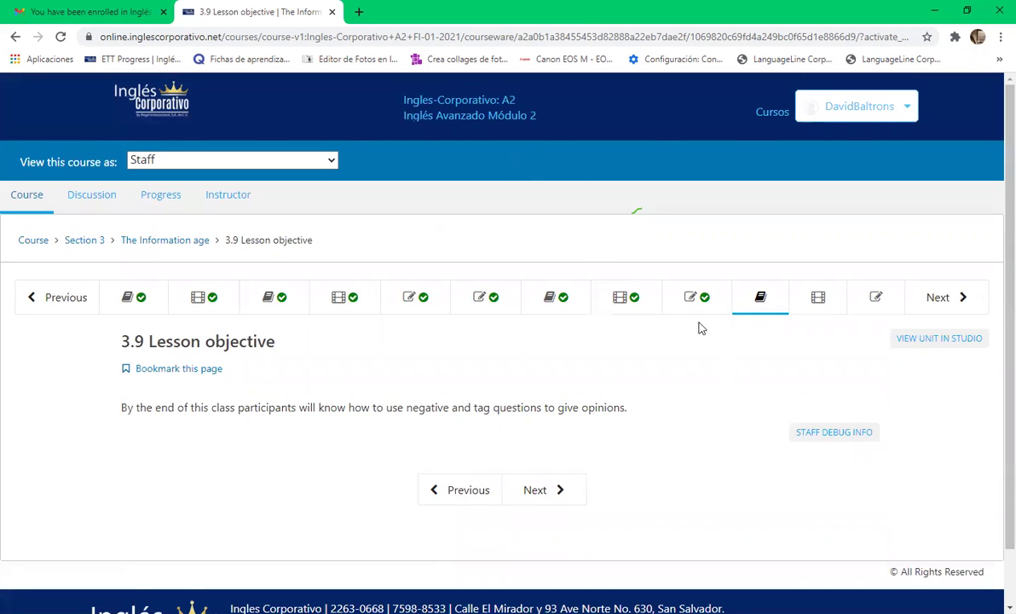
{"action": "left_click", "coordinate": [817, 299]}
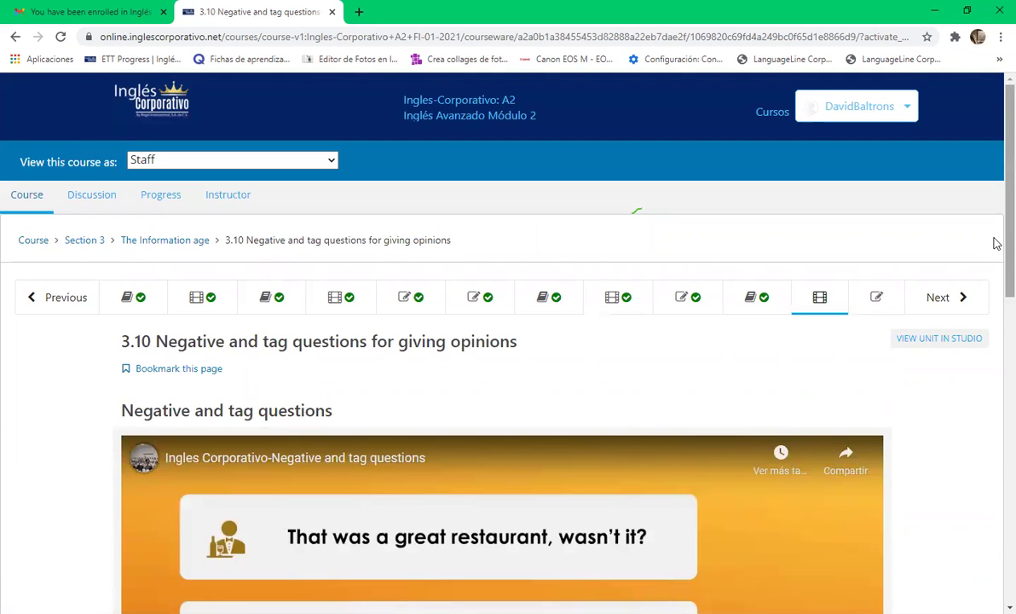
- Look over the unit 3.10 page and its embedded video on negative and tag questions
{"action": "scroll", "coordinate": [996, 266], "scroll_direction": "down", "scroll_amount": 2}
{"action": "scroll", "coordinate": [996, 265], "scroll_direction": "down", "scroll_amount": 3}
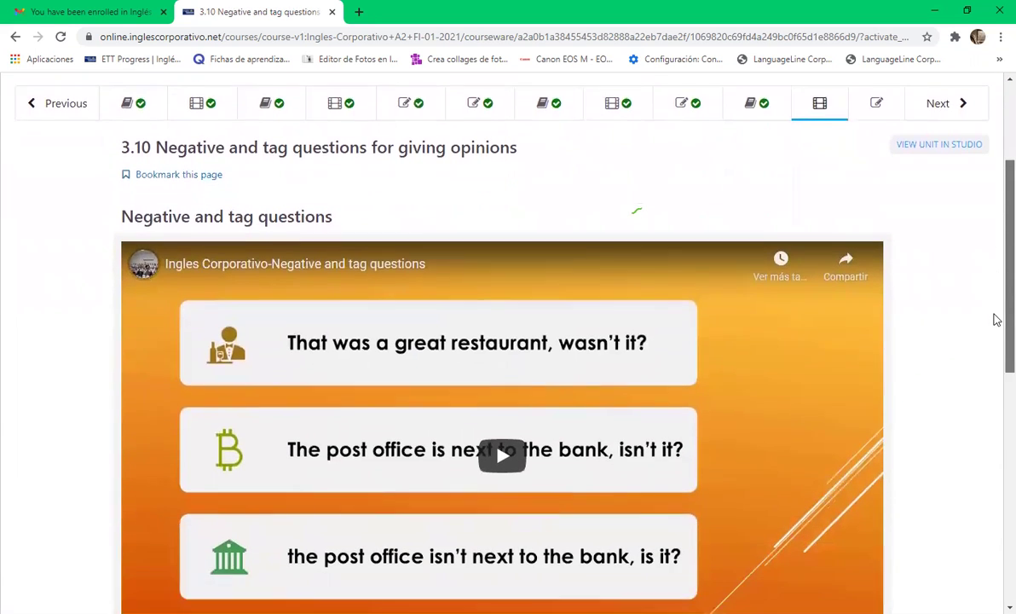
{"action": "scroll", "coordinate": [993, 338], "scroll_direction": "up", "scroll_amount": 2}
{"action": "scroll", "coordinate": [995, 248], "scroll_direction": "down", "scroll_amount": 1}
{"action": "scroll", "coordinate": [996, 310], "scroll_direction": "up", "scroll_amount": 1}
{"action": "scroll", "coordinate": [995, 267], "scroll_direction": "down", "scroll_amount": 1}
{"action": "scroll", "coordinate": [995, 329], "scroll_direction": "up", "scroll_amount": 2}
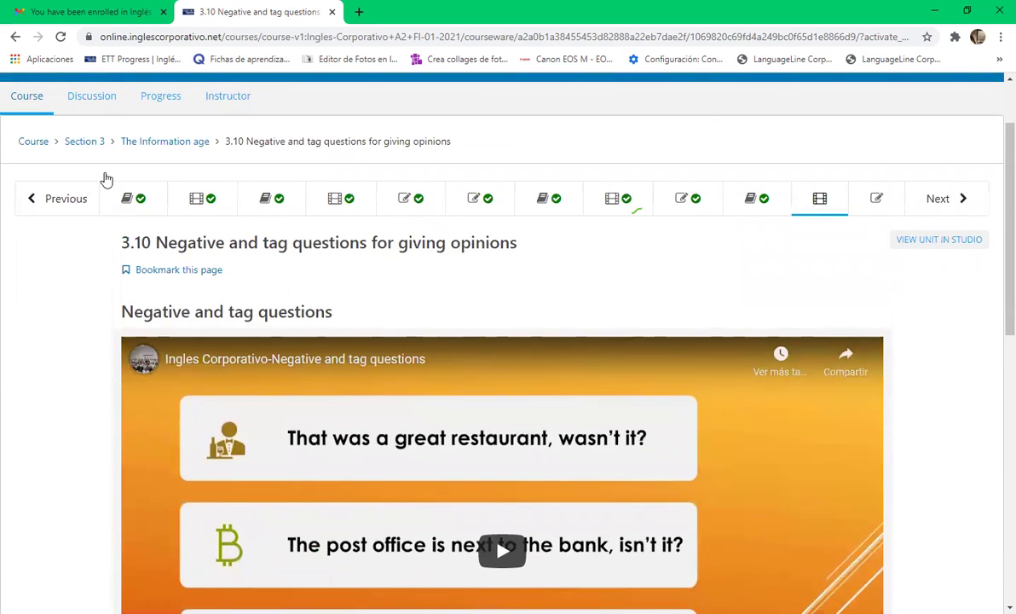